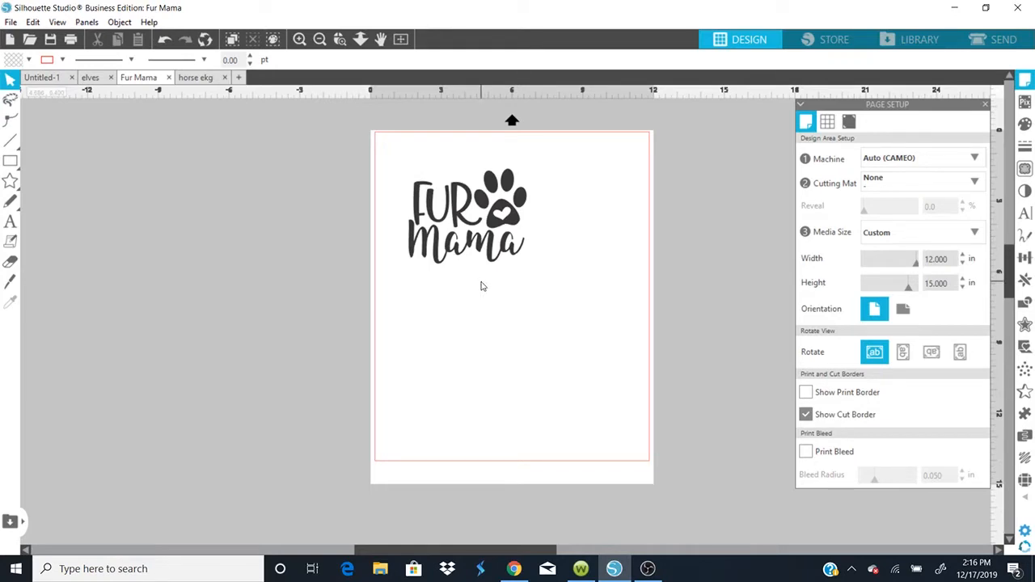
Enlarge the Fur Mama design proportionally to about 7.83 in wide
left_click(467, 201)
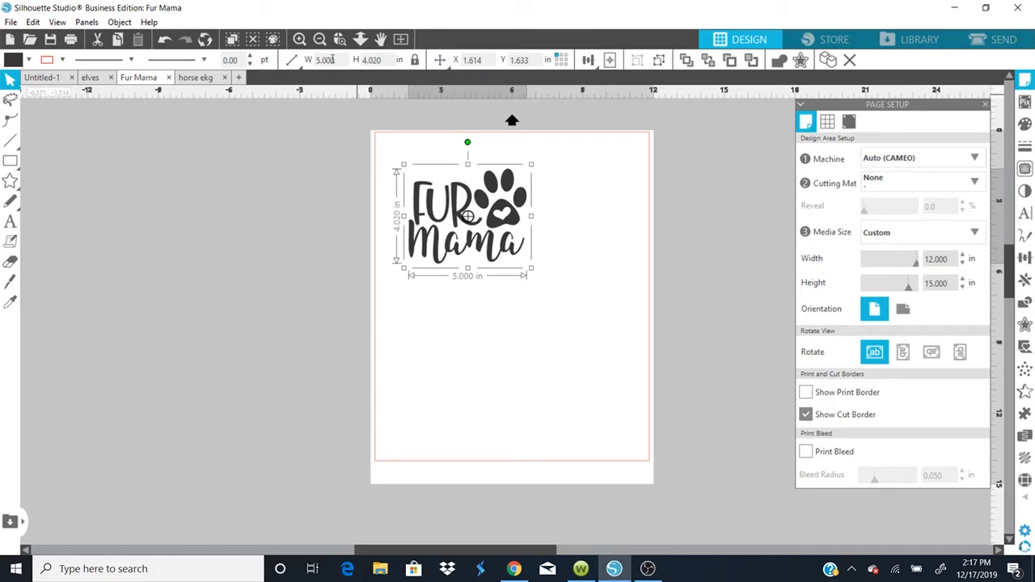
left_click_drag(336, 60, 299, 63)
left_click(298, 63)
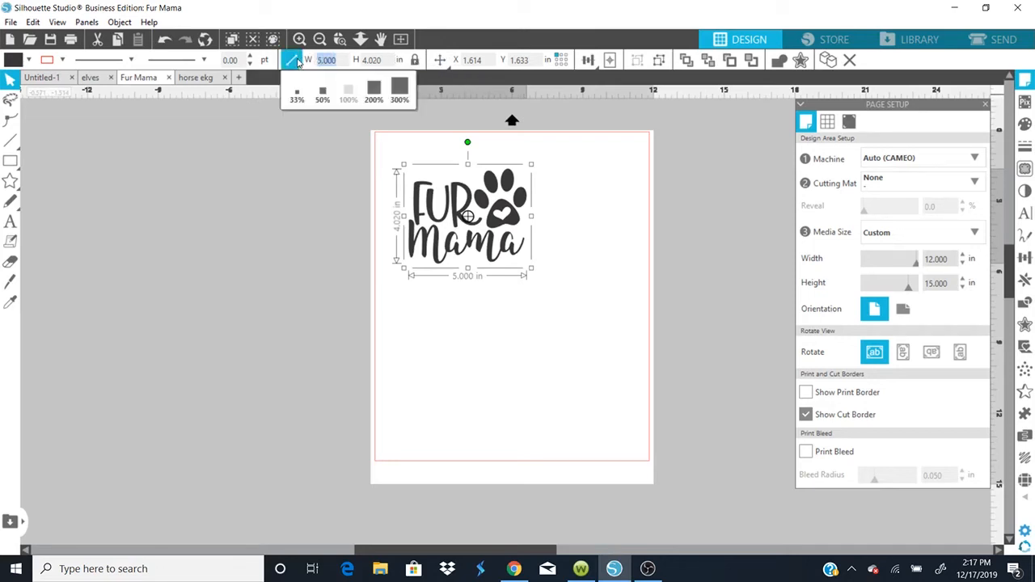
left_click(531, 307)
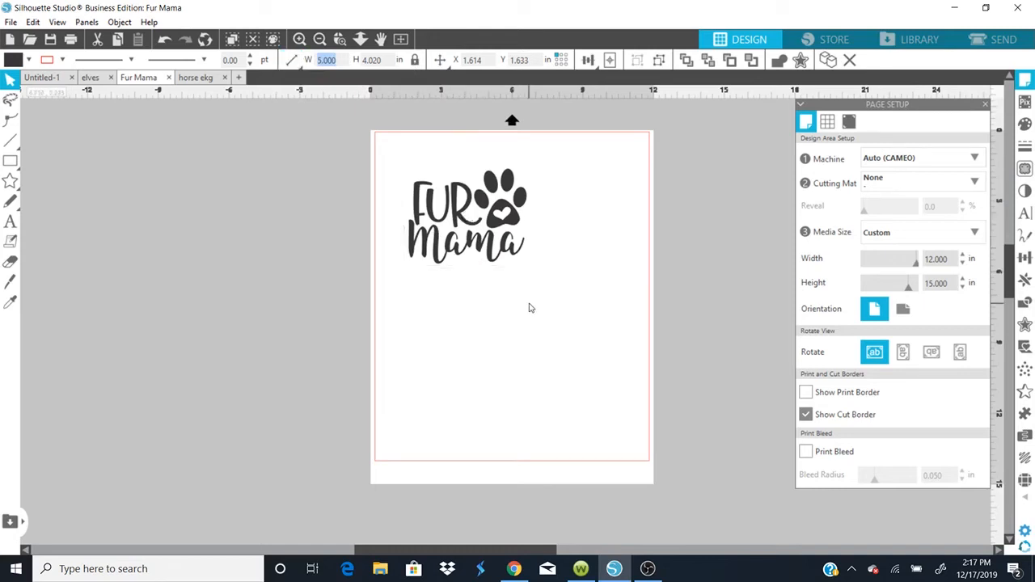
left_click(481, 234)
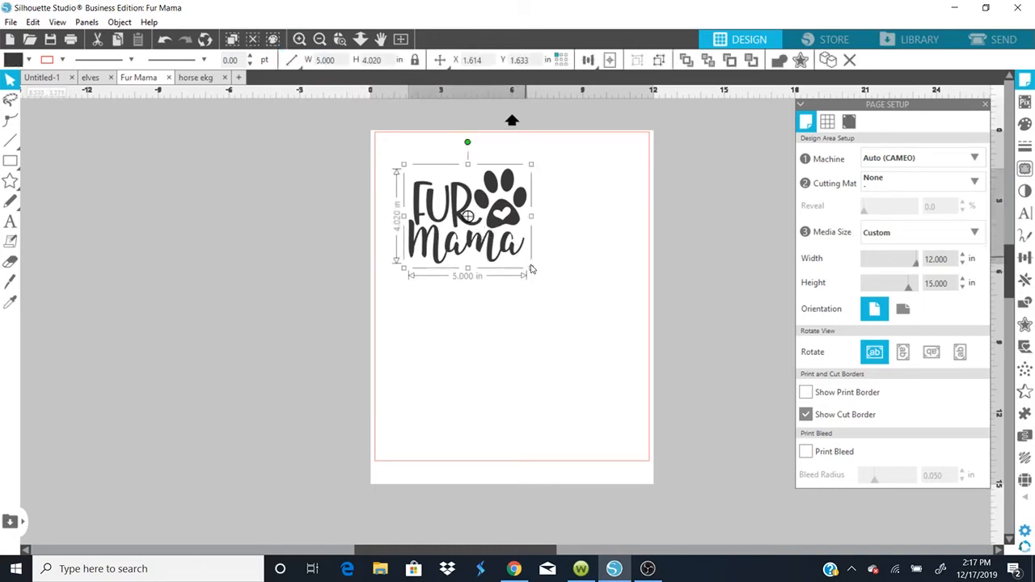
left_click_drag(531, 269, 598, 321)
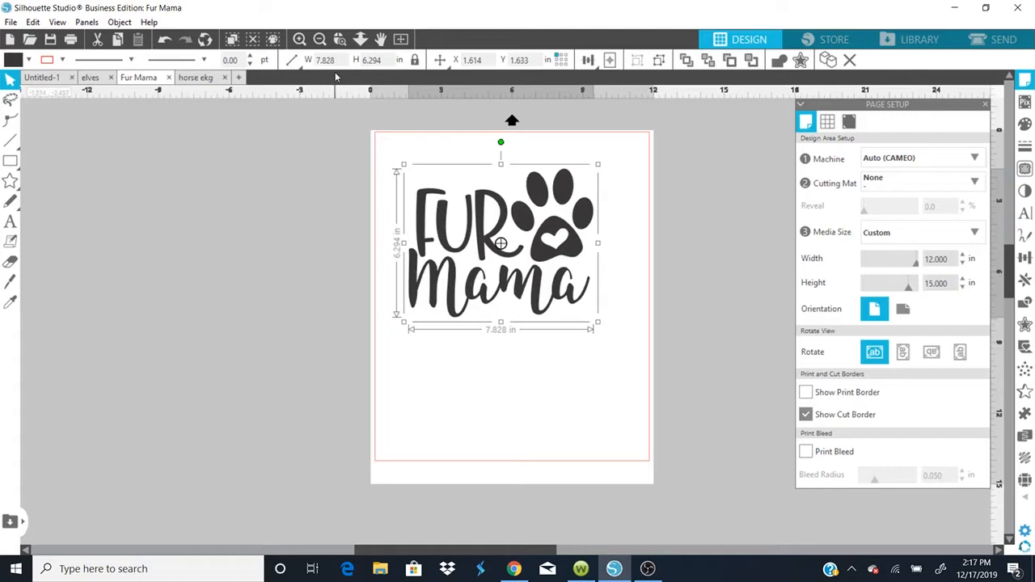
Set the Fur Mama design's width to 5 in and move it into the upper-left corner of the page's cut border
type("5")
key("Return")
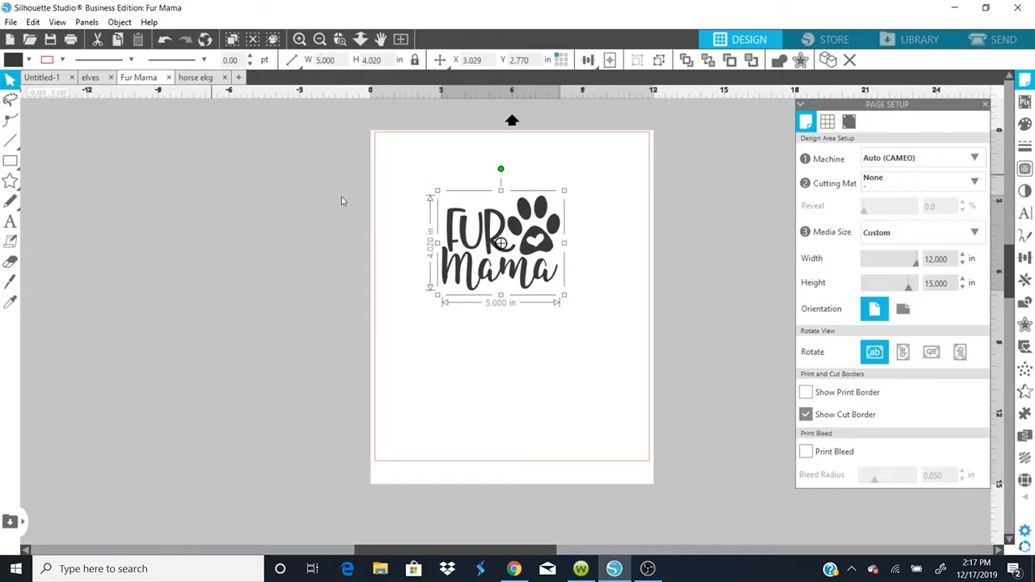
left_click_drag(466, 248, 429, 203)
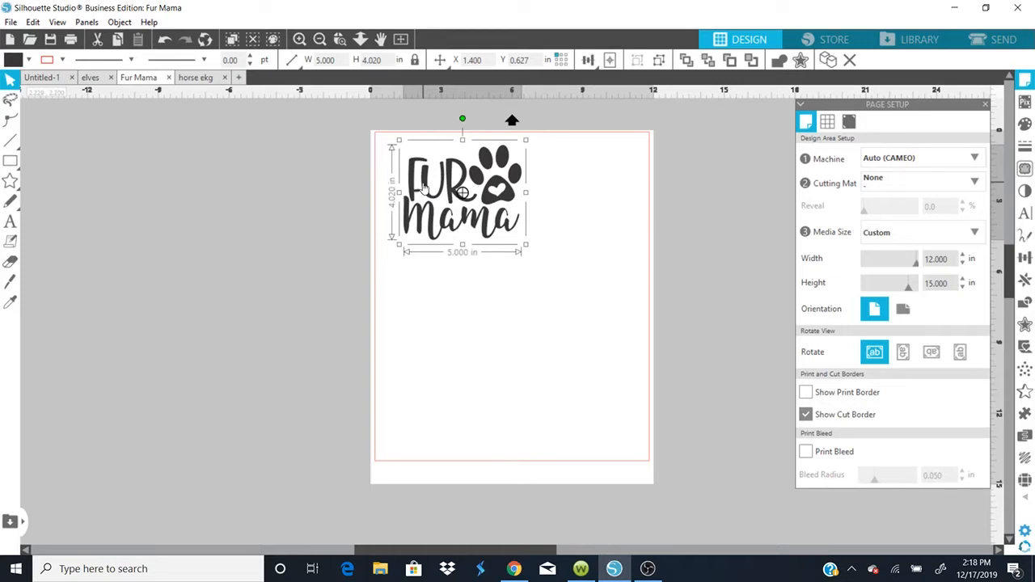
left_click_drag(424, 188, 401, 182)
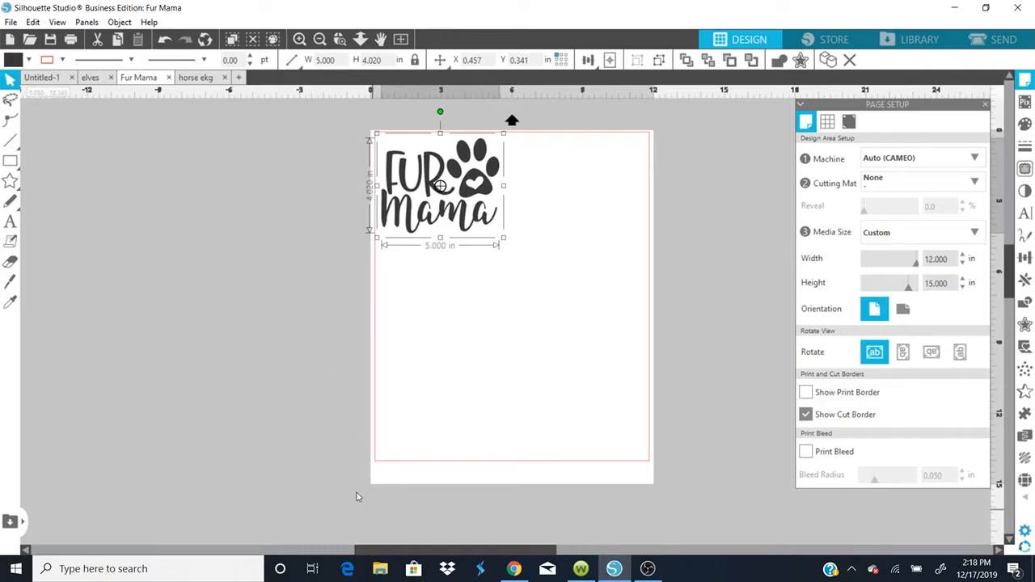
Keep the machine setting and set the cutting mat to Auto (Cameo) in the page setup
left_click(890, 162)
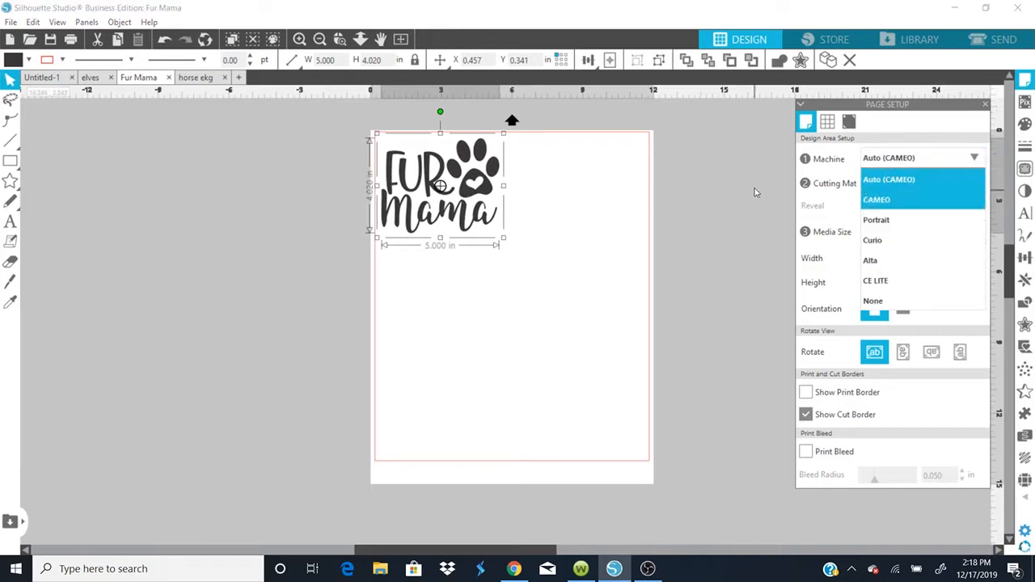
left_click(755, 193)
left_click(921, 182)
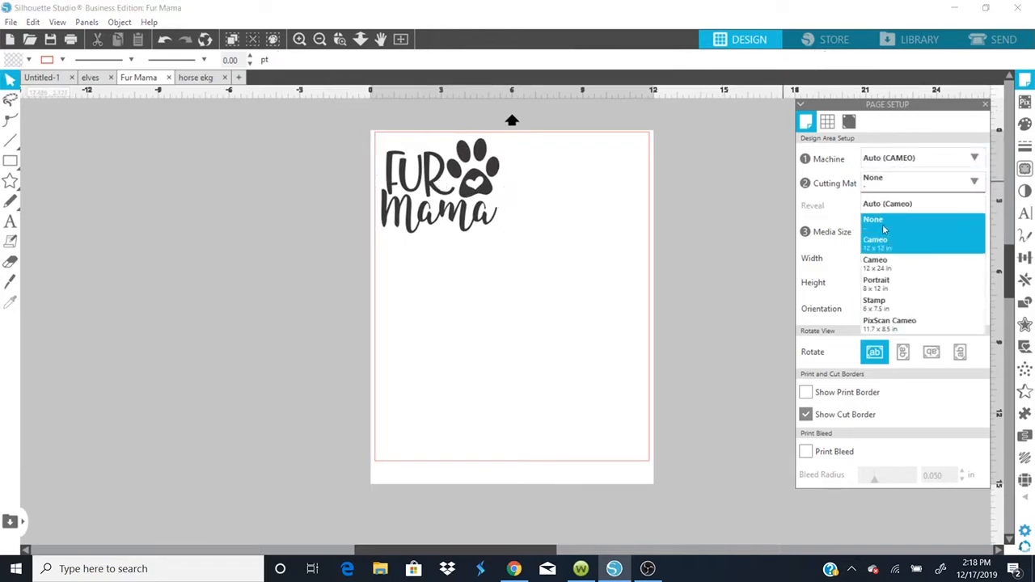
left_click(887, 203)
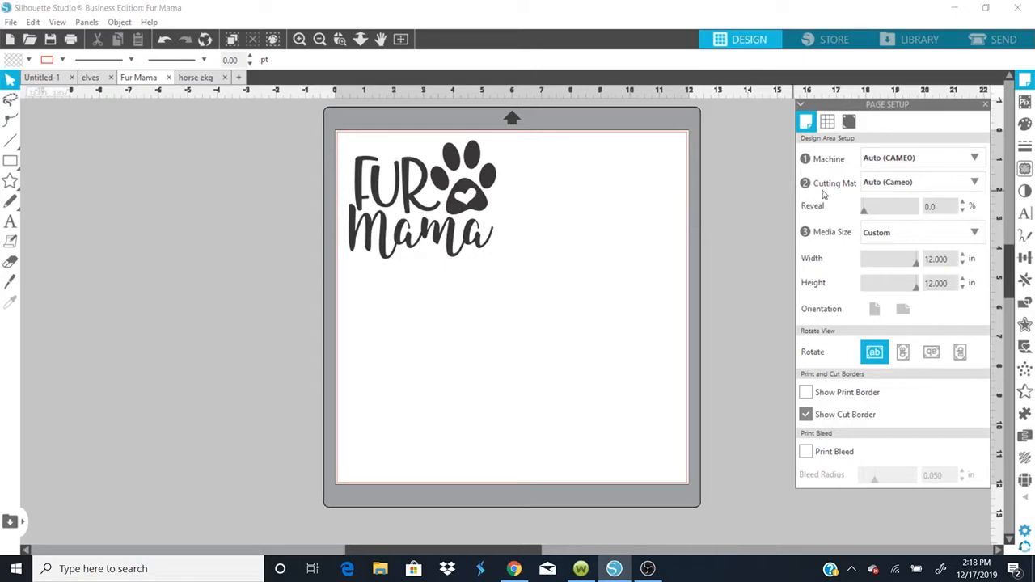
Set the cutting mat to None in the page setup
left_click(873, 181)
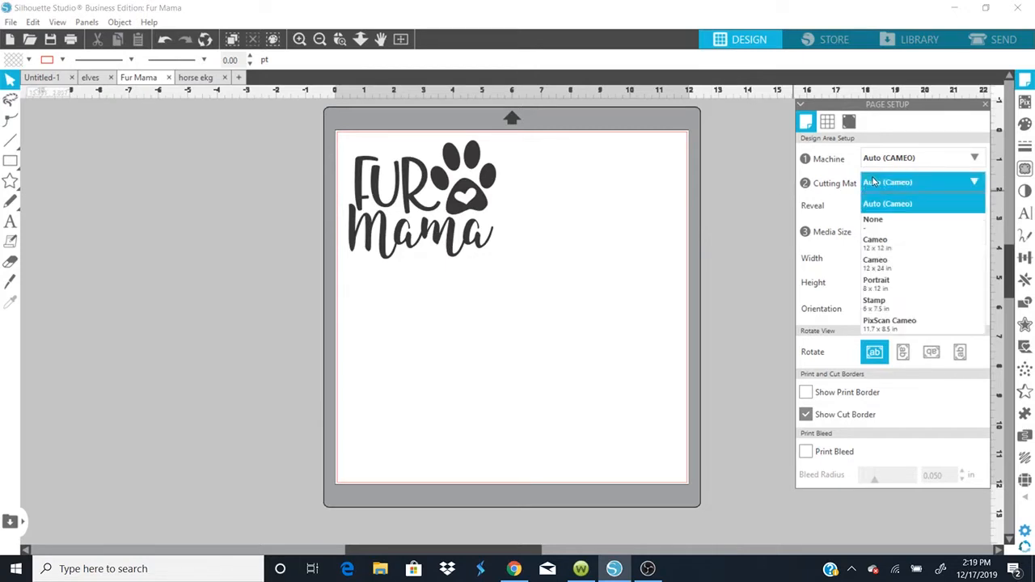
left_click(873, 181)
left_click(888, 186)
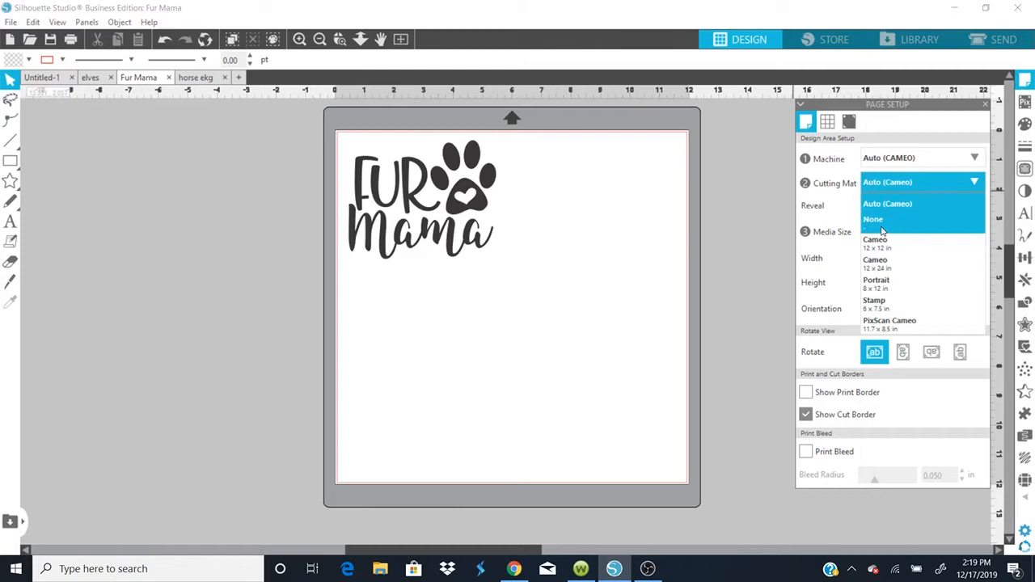
left_click(880, 228)
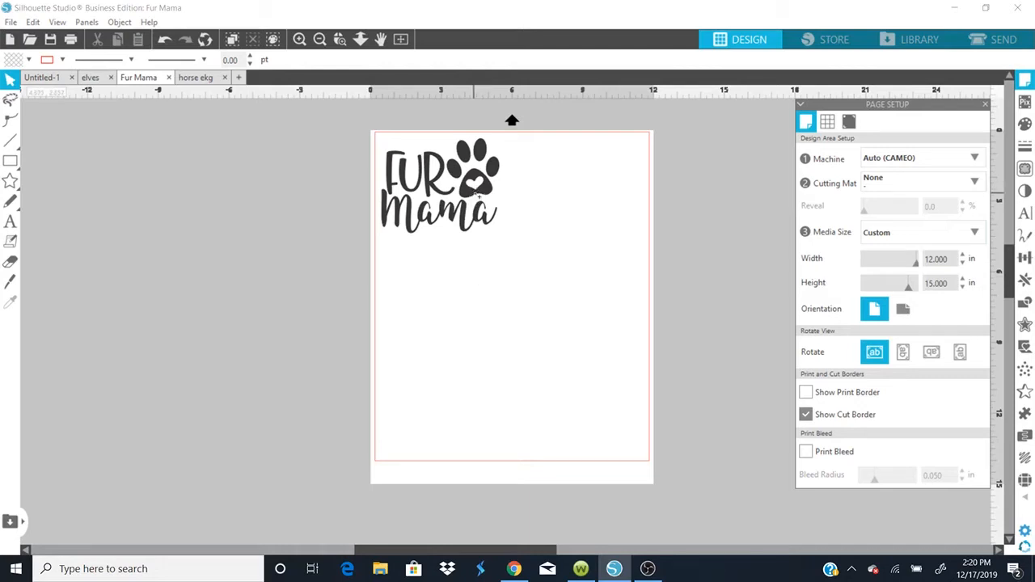
Place a copy of the Fur Mama design to the right of the original and align both by their vertical middles
left_click_drag(475, 194, 615, 193)
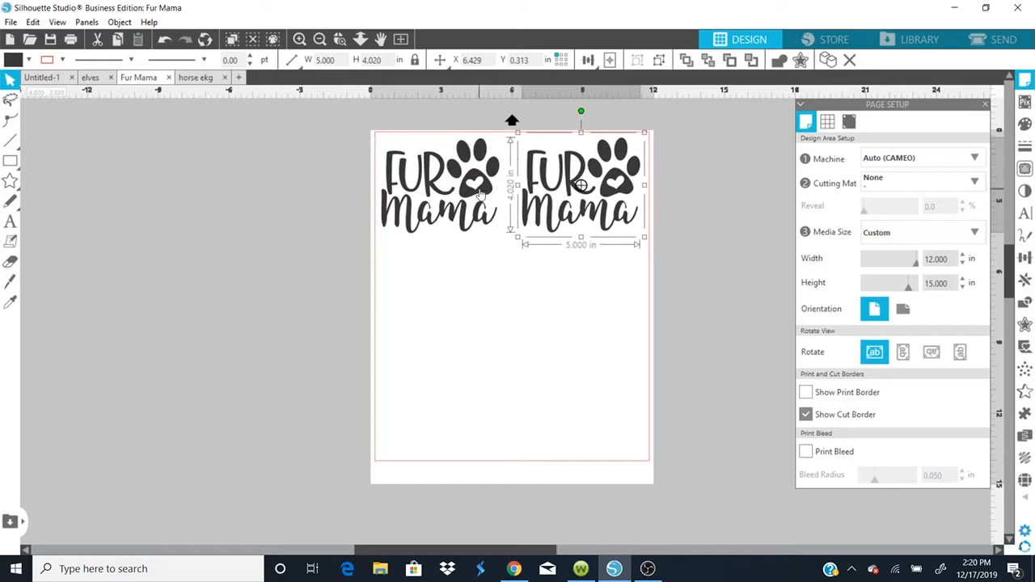
left_click(662, 311)
left_click_drag(637, 298, 488, 214)
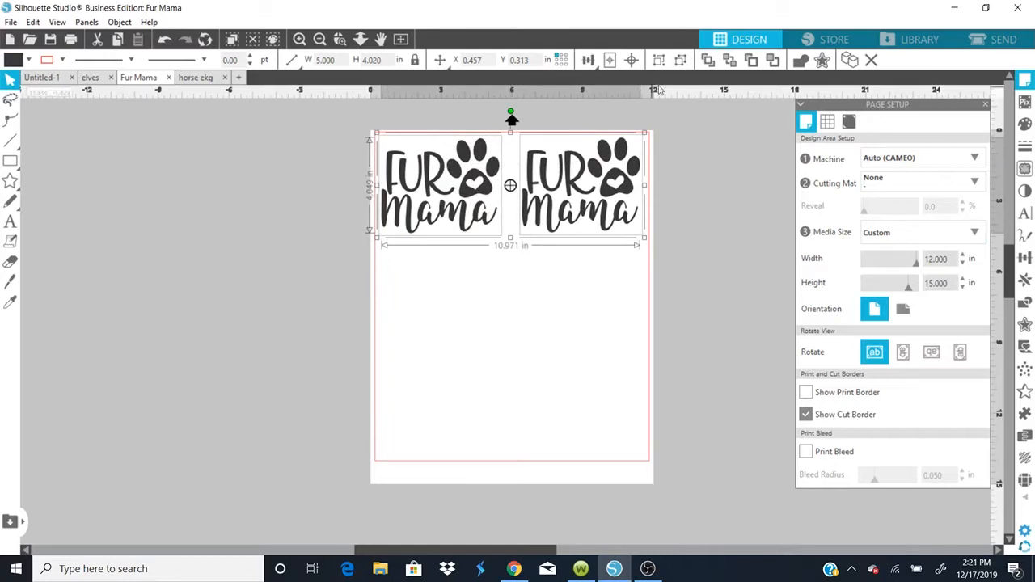
left_click(588, 59)
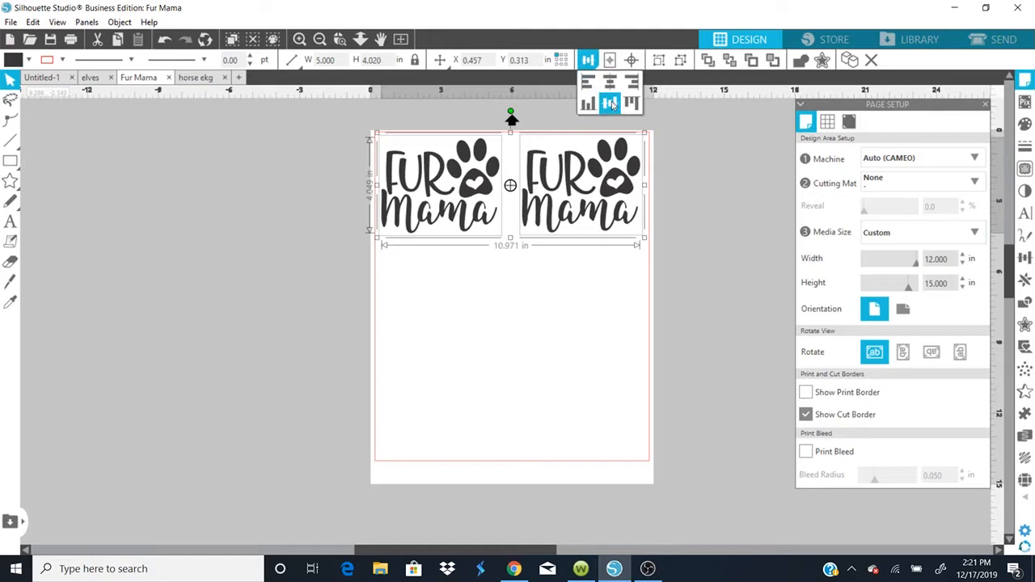
left_click(267, 203)
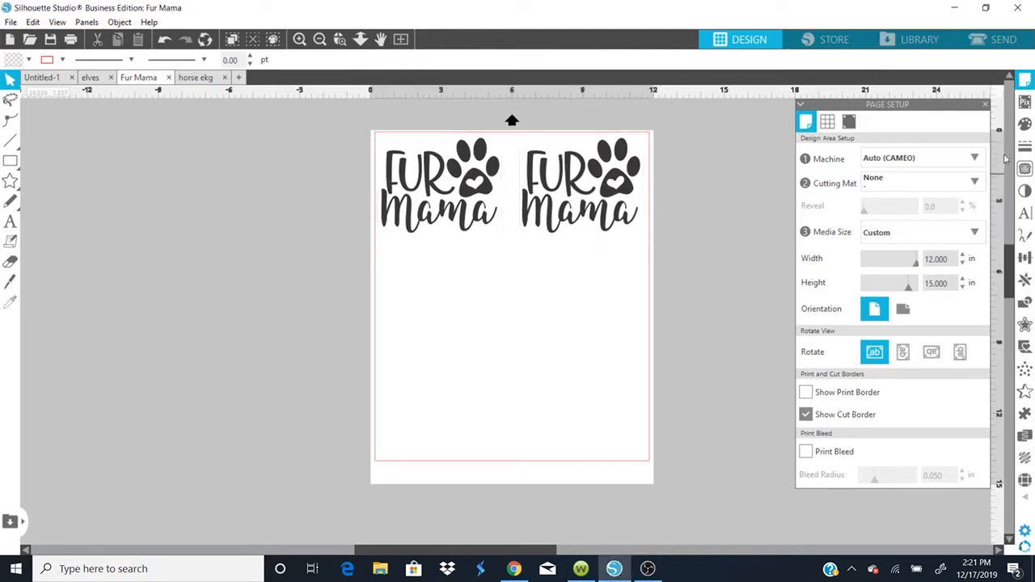
Open the cut settings for sending the job and choose Vinyl, Glossy as the material
left_click(986, 39)
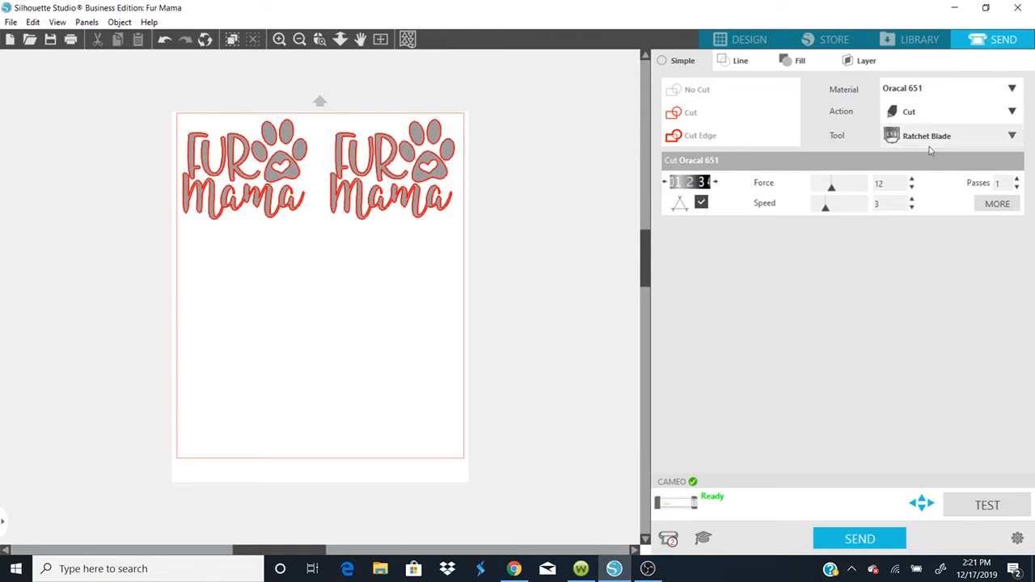
left_click(908, 90)
left_click_drag(1021, 307, 1021, 293)
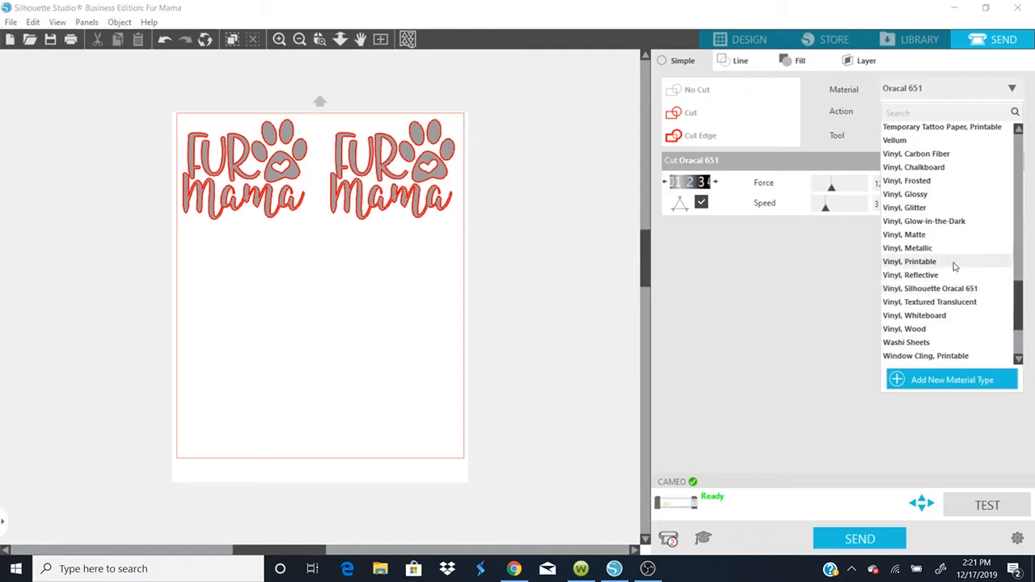
left_click(938, 195)
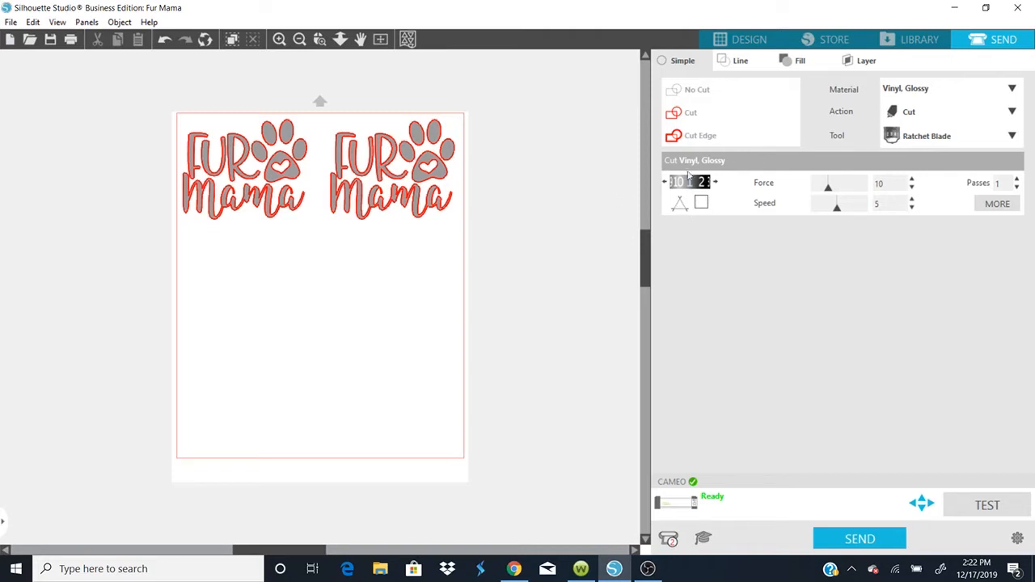
Change the cut material to Oracal 651
left_click(949, 95)
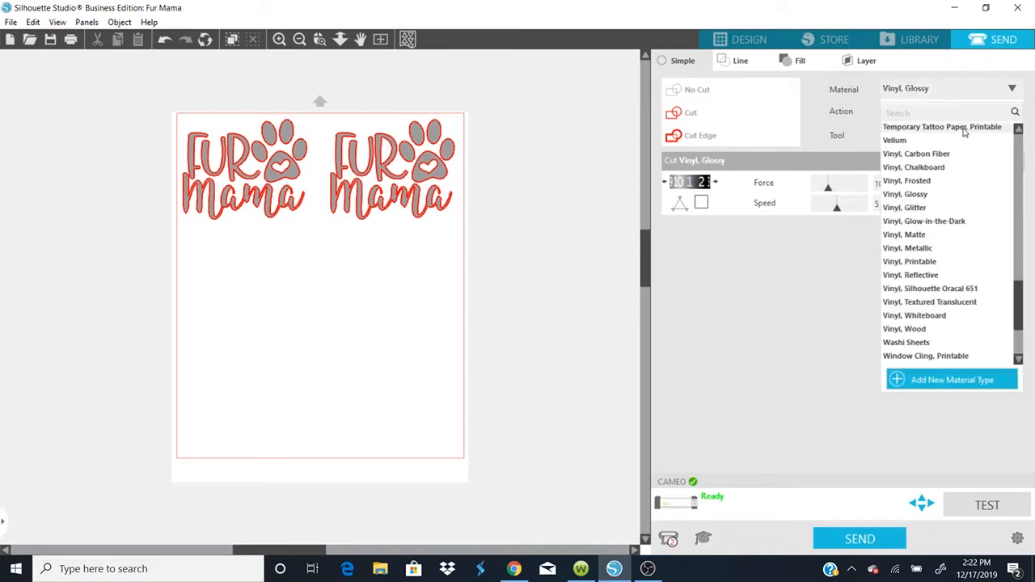
scroll(1020, 313, "down", 2)
left_click_drag(1020, 313, 1020, 331)
left_click(934, 283)
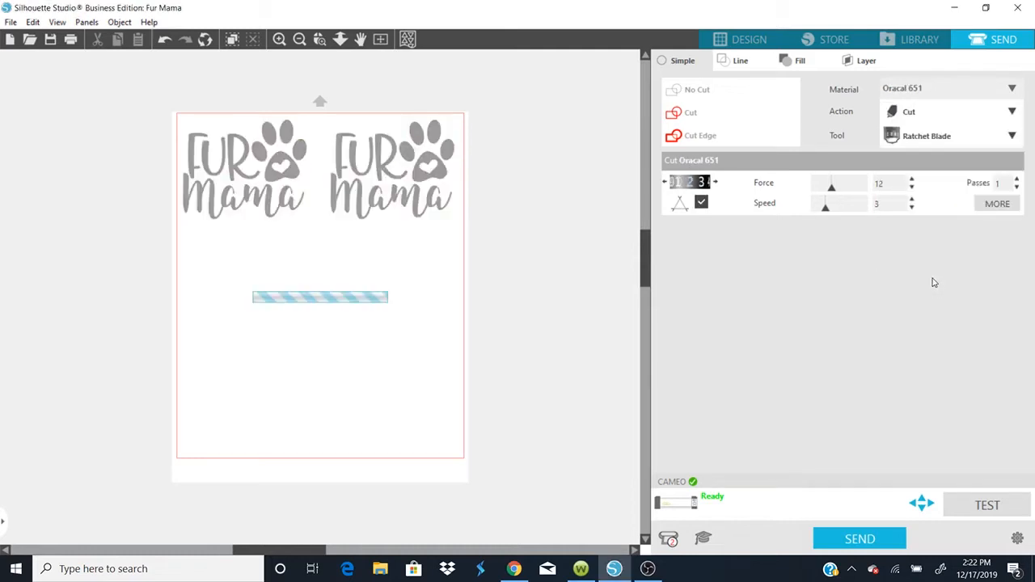